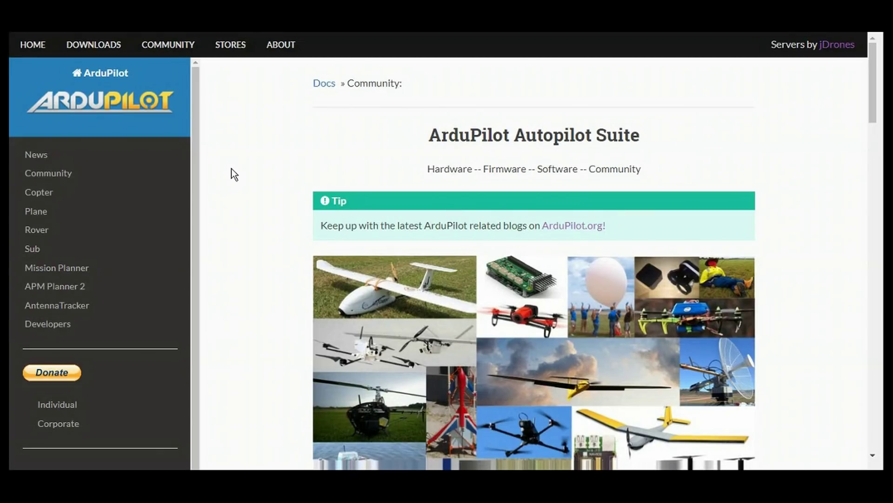
- Open the Mission Planner documentation from the ArduPilot site and look through its feature list and table of contents
click(35, 271)
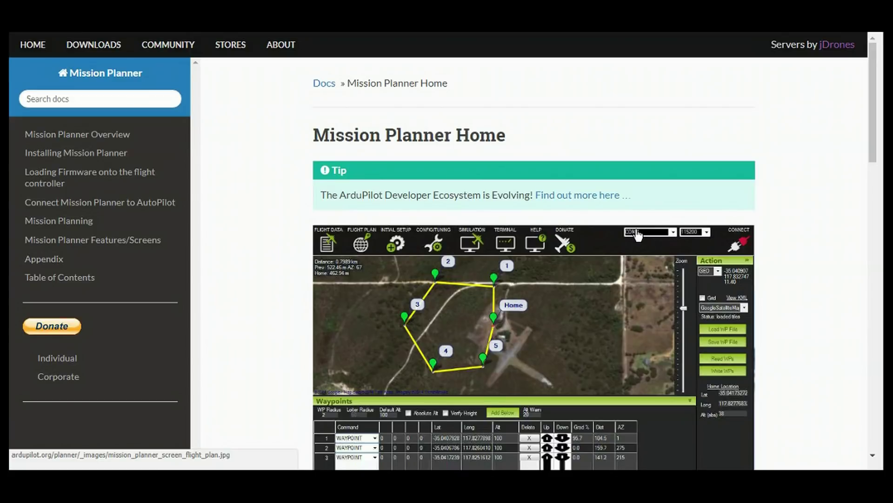
scroll(638, 235, down, 10)
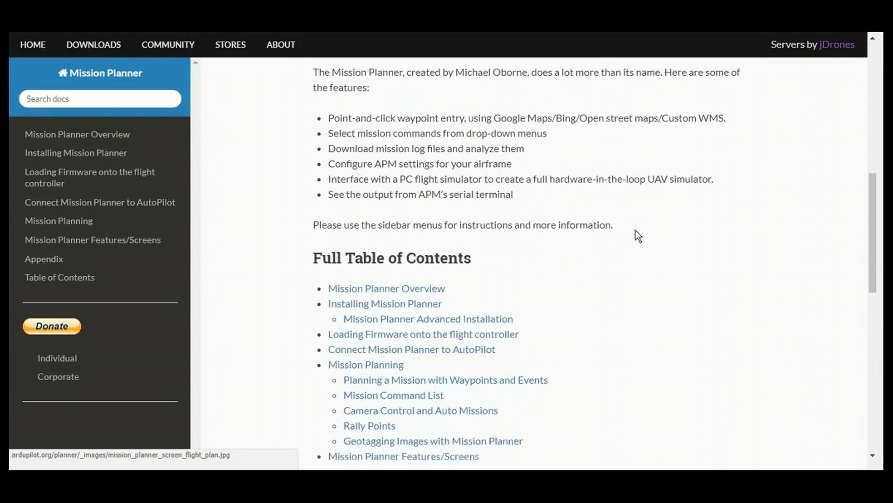
scroll(635, 230, down, 12)
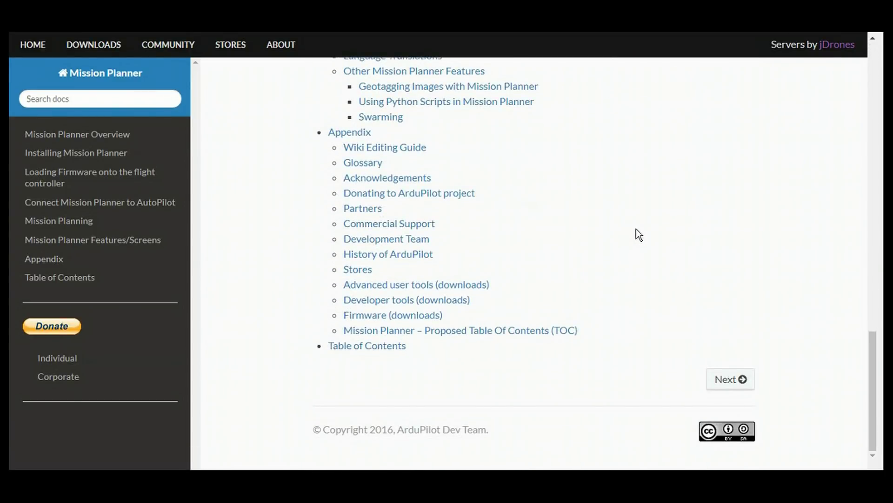
scroll(635, 228, up, 20)
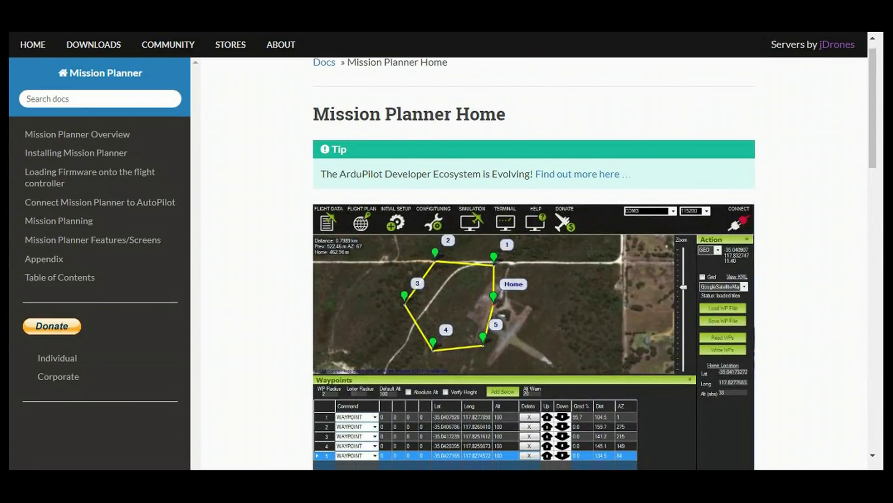
- Switch to Mission Planner and connect to the vehicle over UDP, accepting local port 14550
click(760, 10)
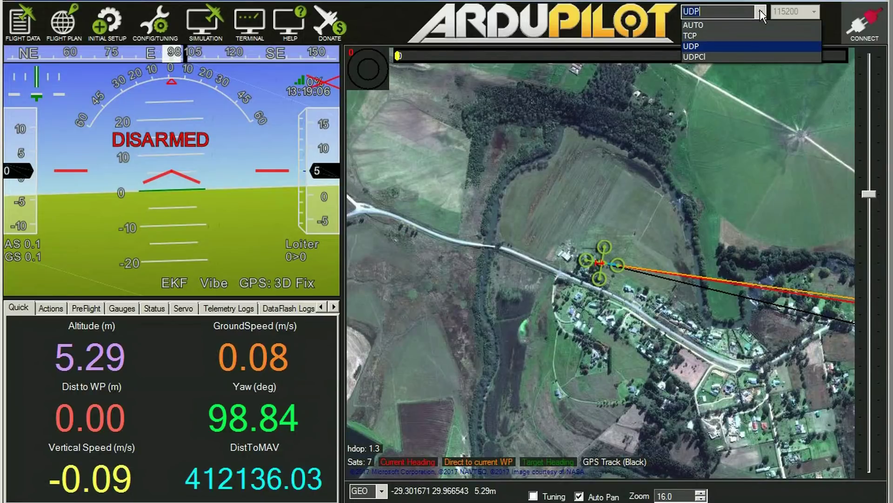
click(748, 22)
click(763, 17)
click(764, 16)
click(763, 16)
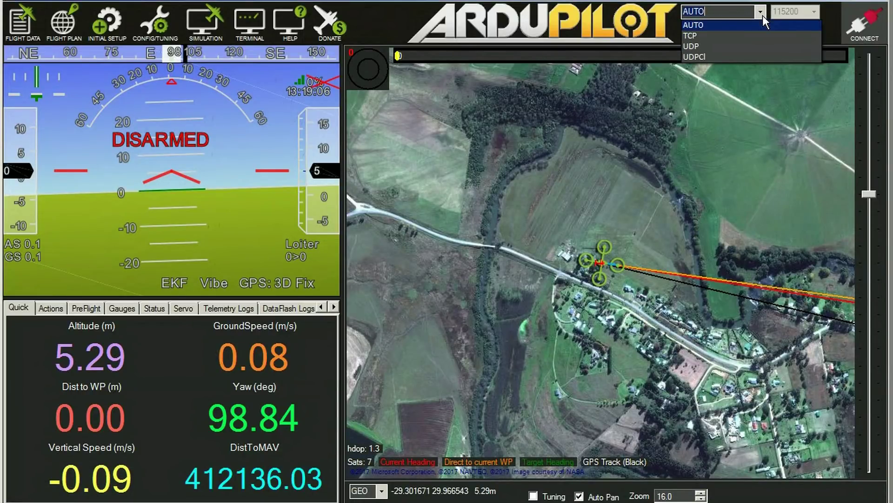
click(740, 45)
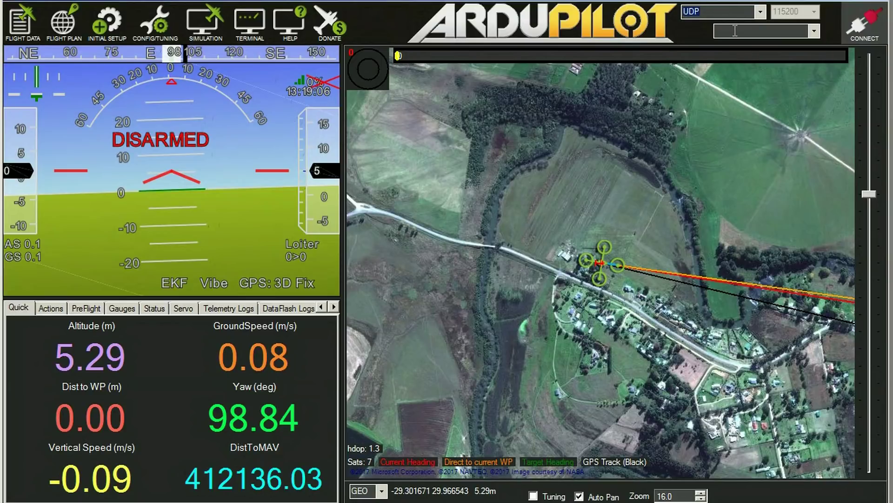
click(733, 31)
click(855, 28)
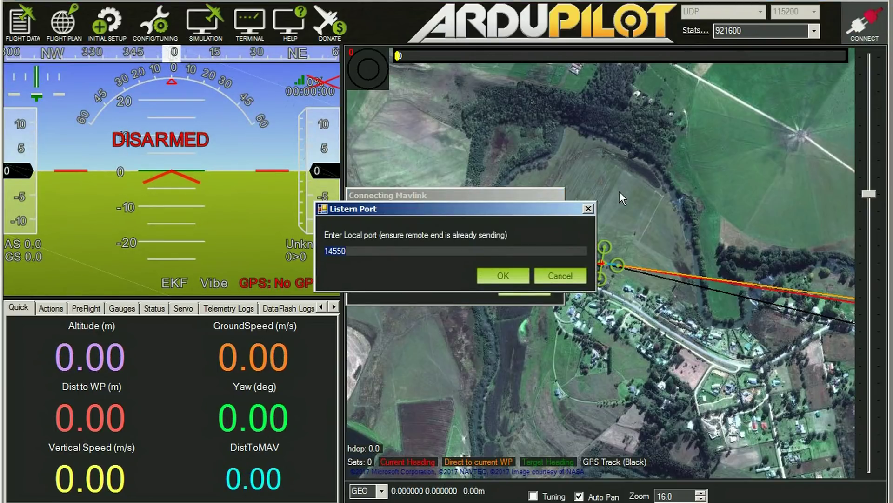
click(498, 278)
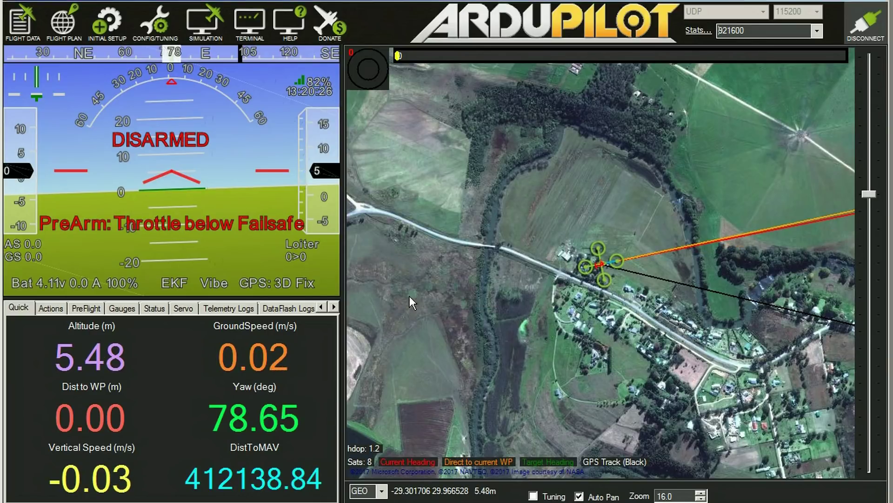
- Open the Full Parameter List in the software configuration and look through the first parameters
click(140, 28)
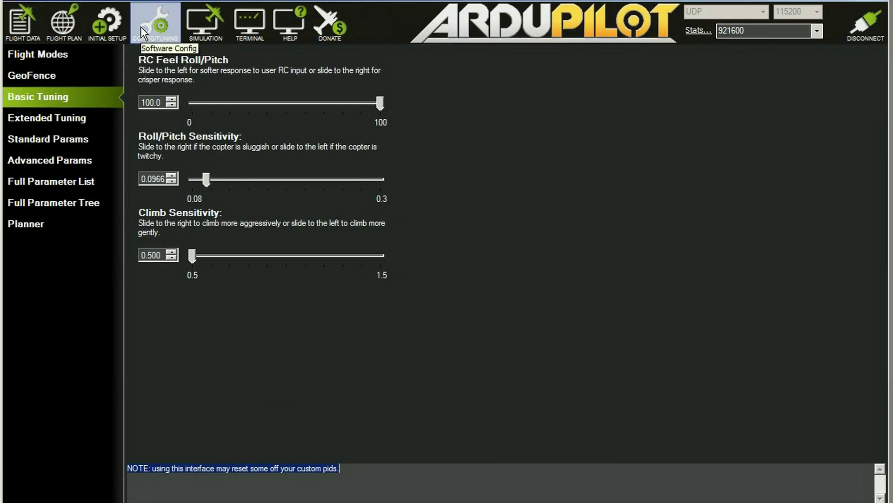
click(43, 180)
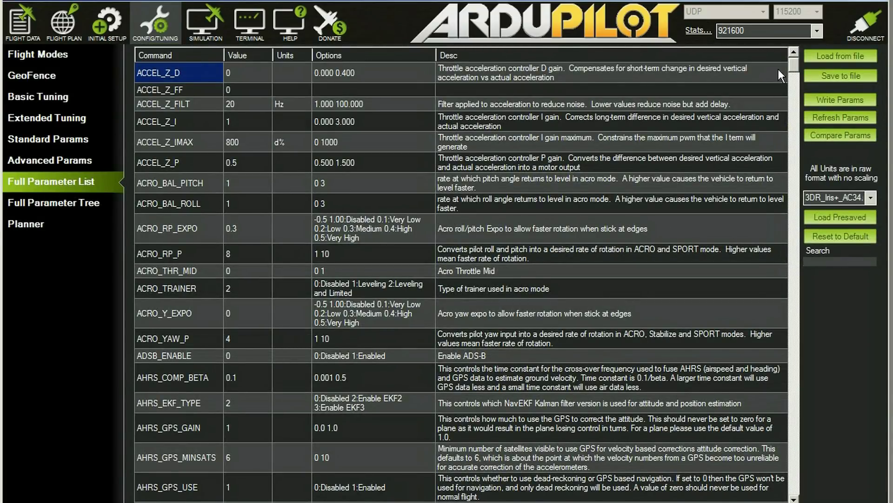
mouse_move(795, 64)
mouse_down()
mouse_move(775, 480)
mouse_move(794, 203)
mouse_move(789, 65)
mouse_up()
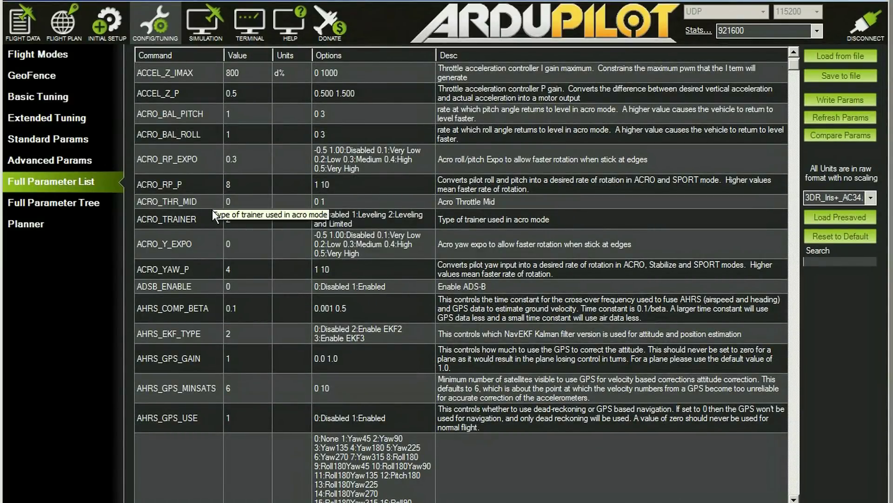
- Return to the flight data map and examine the airspace zones and air traffic around the vehicle at zoom level 8
click(21, 21)
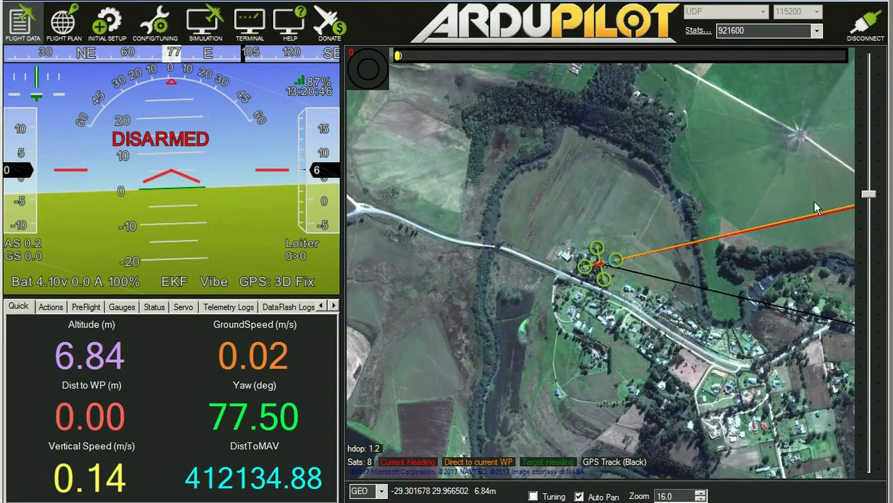
click(867, 270)
click(869, 279)
click(869, 279)
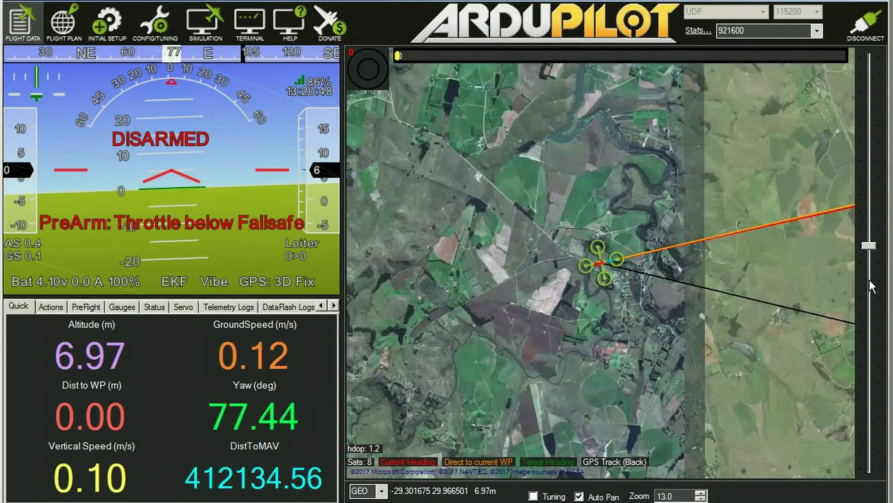
scroll(869, 293, down, 3)
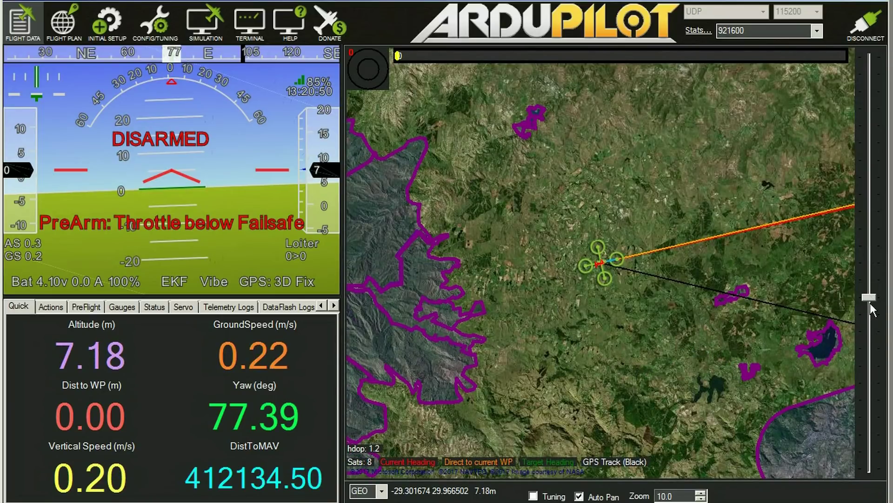
drag(869, 297, 868, 334)
drag(653, 139, 607, 119)
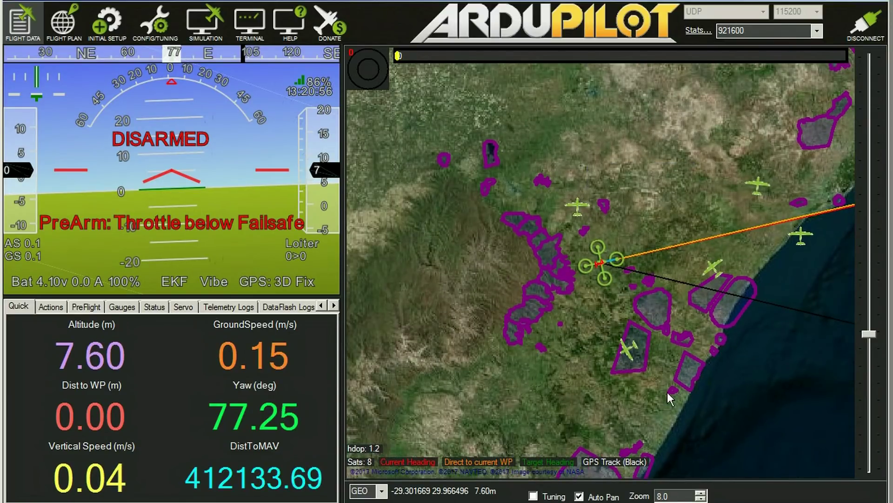
mouse_move(642, 360)
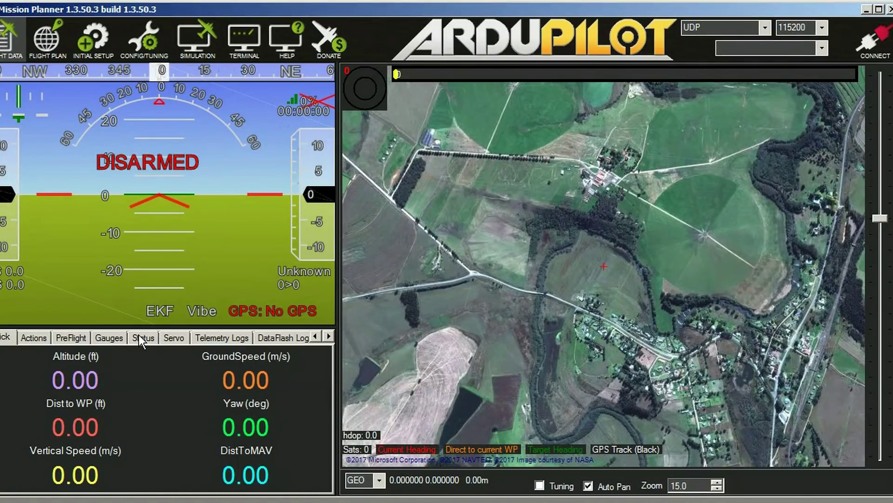
- Open the Altitude Angel settings from the Planner configuration and start the sign-in with Air Data and Ground Data enabled
click(134, 40)
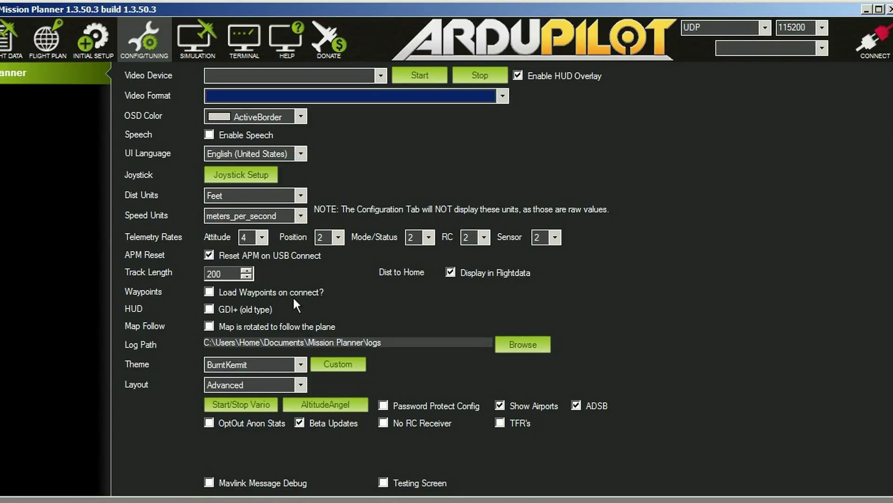
click(336, 400)
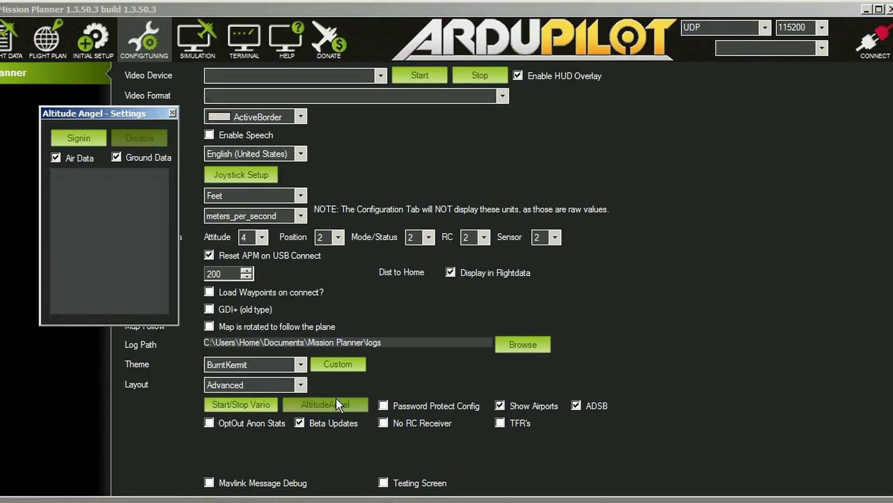
click(81, 140)
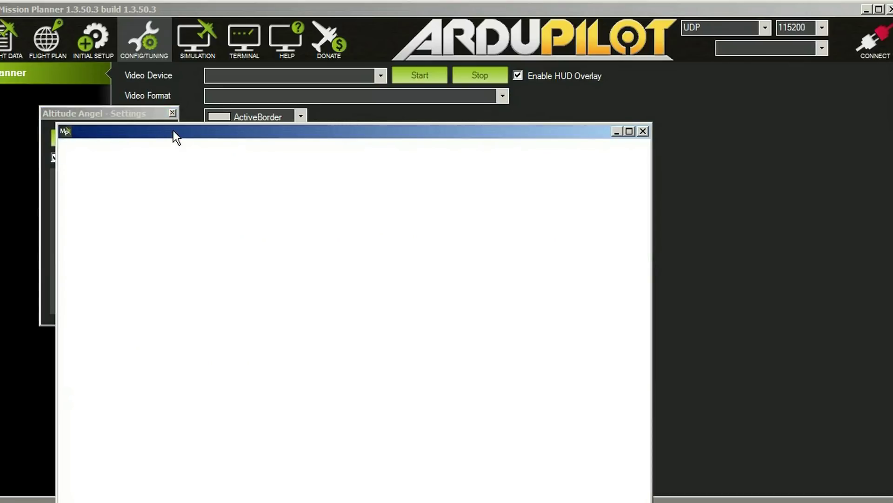
- Sign in to Altitude Angel with the account e-mail and password and grant Mission Planner access to the account
click(162, 326)
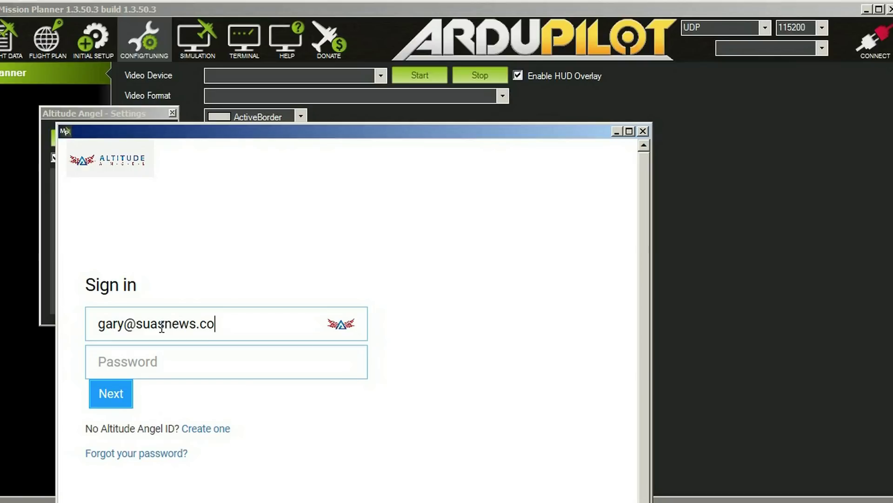
click(179, 355)
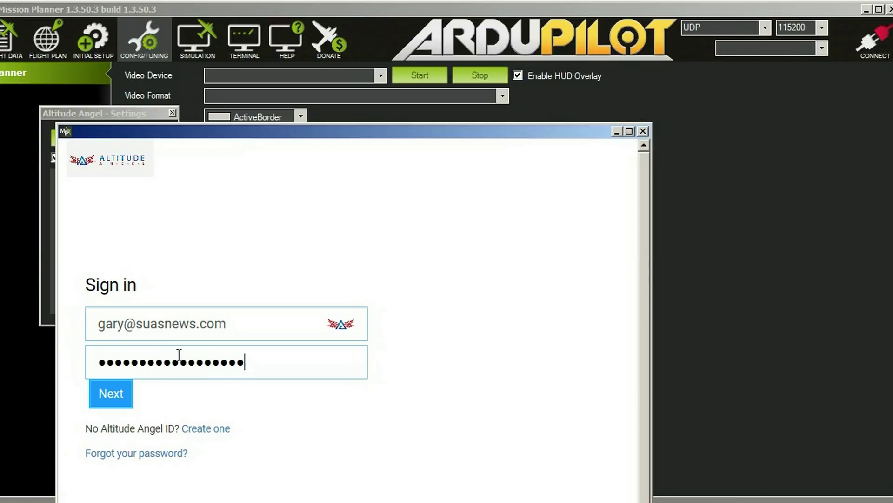
click(117, 395)
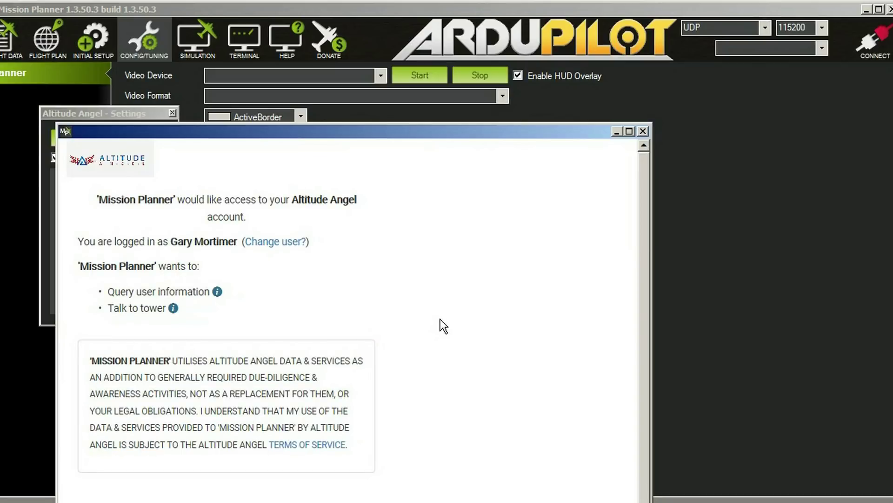
drag(389, 131, 411, 50)
click(333, 430)
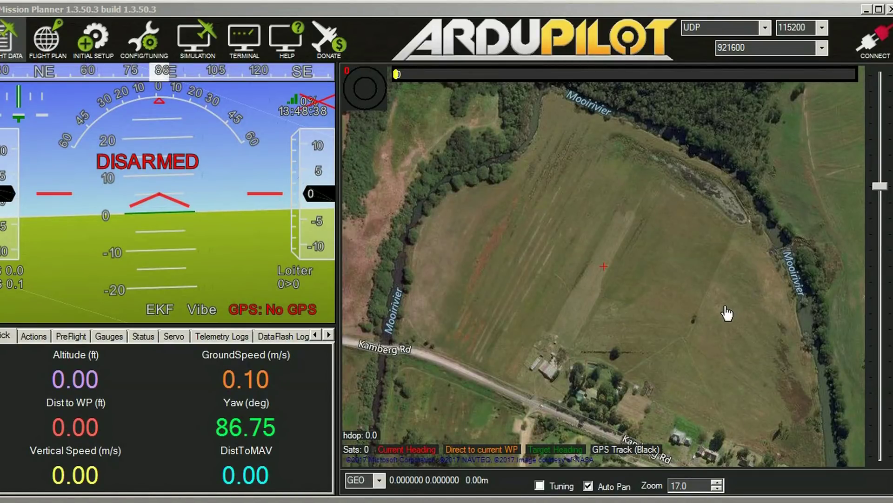
- Follow the red ground hazard lines on the flight data map from the Mooirivier fields to Gowrie Substation and inspect its hazard zone
scroll(610, 251, down, 2)
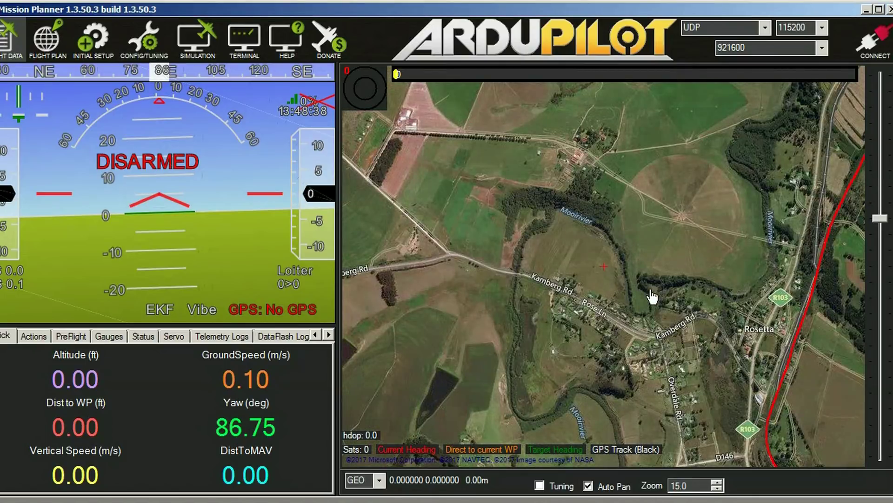
drag(660, 309, 637, 252)
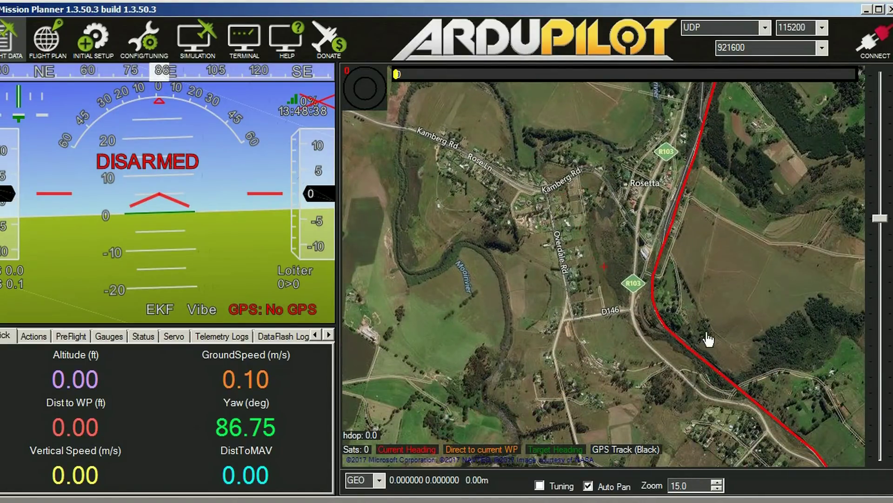
drag(671, 305, 557, 304)
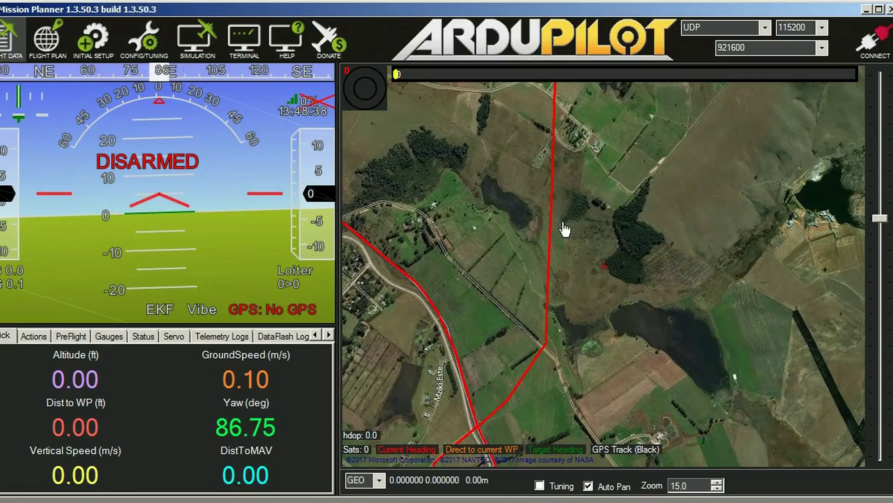
drag(668, 367, 646, 166)
drag(653, 301, 635, 158)
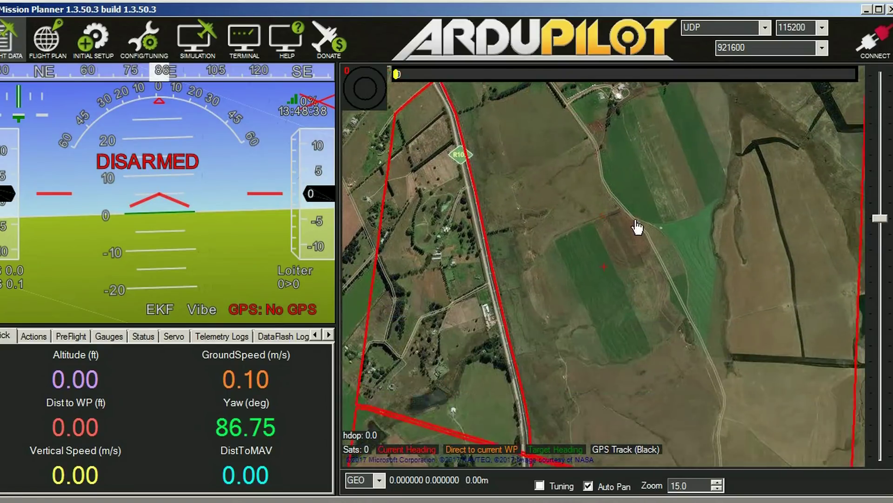
scroll(636, 222, down, 1)
drag(645, 316, 567, 137)
scroll(643, 257, up, 2)
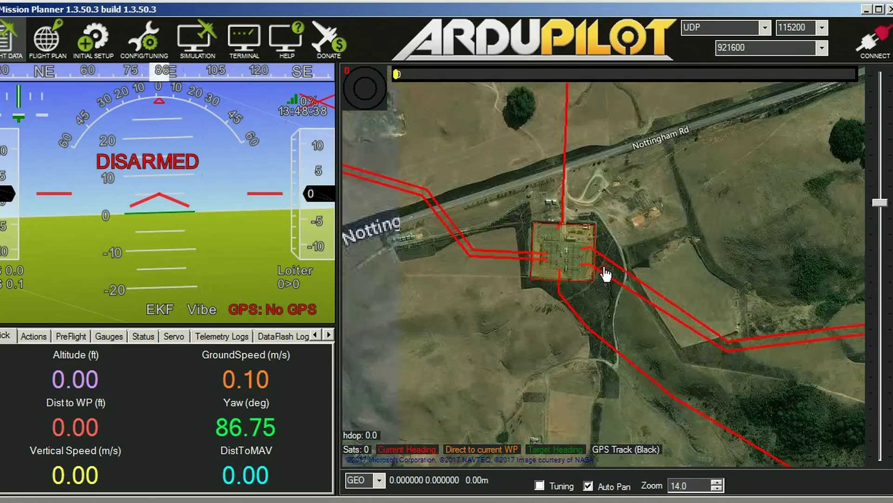
scroll(605, 273, up, 1)
scroll(684, 275, up, 2)
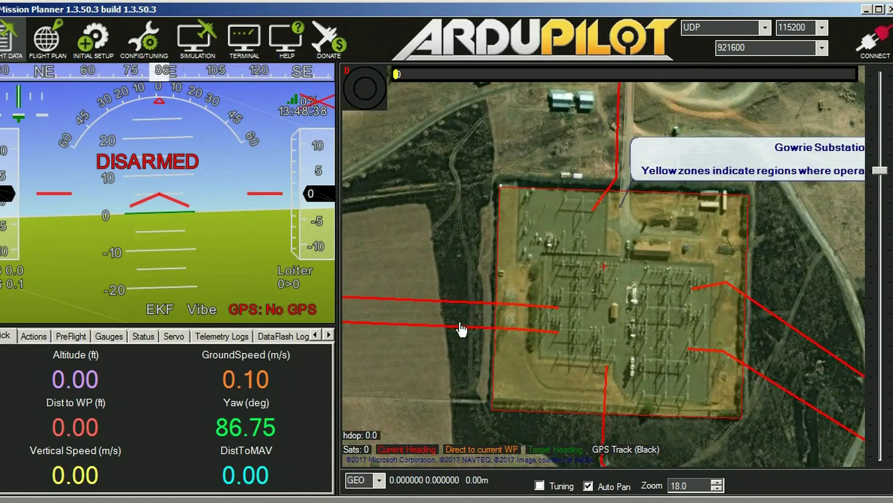
- Examine the regional airspace restrictions and air traffic from KwaZulu-Natal to Johannesburg and Pretoria, including the information on individual zones
scroll(605, 272, down, 7)
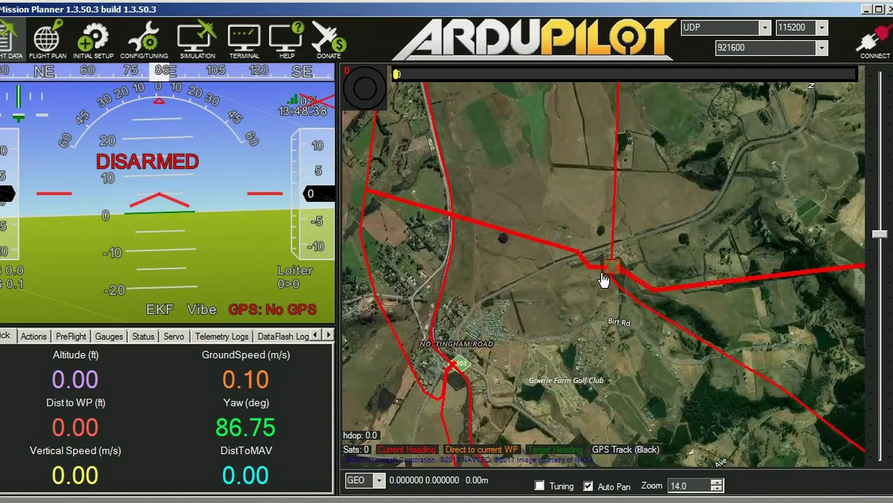
scroll(575, 289, down, 3)
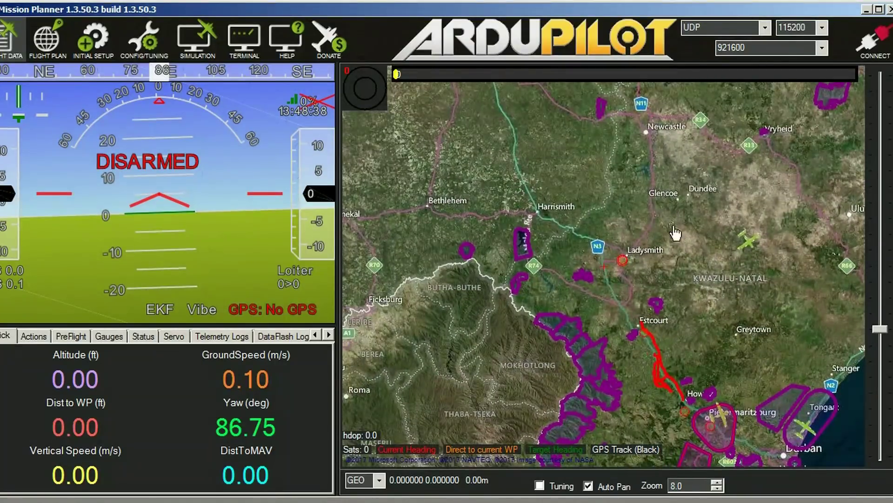
scroll(674, 227, down, 2)
drag(551, 259, 632, 287)
scroll(625, 217, up, 3)
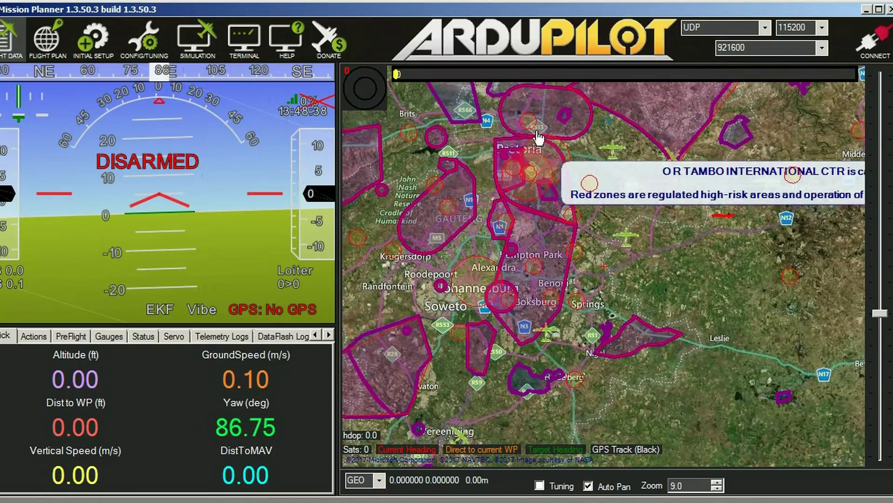
mouse_move(626, 237)
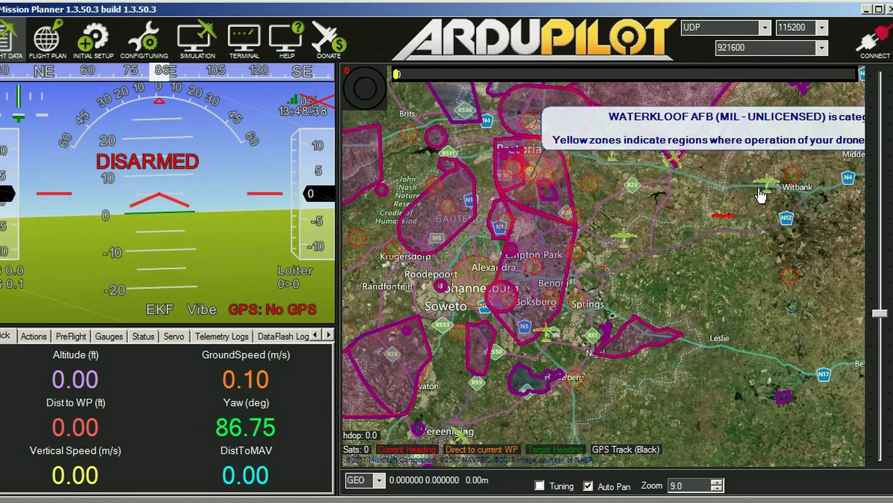
scroll(607, 274, down, 3)
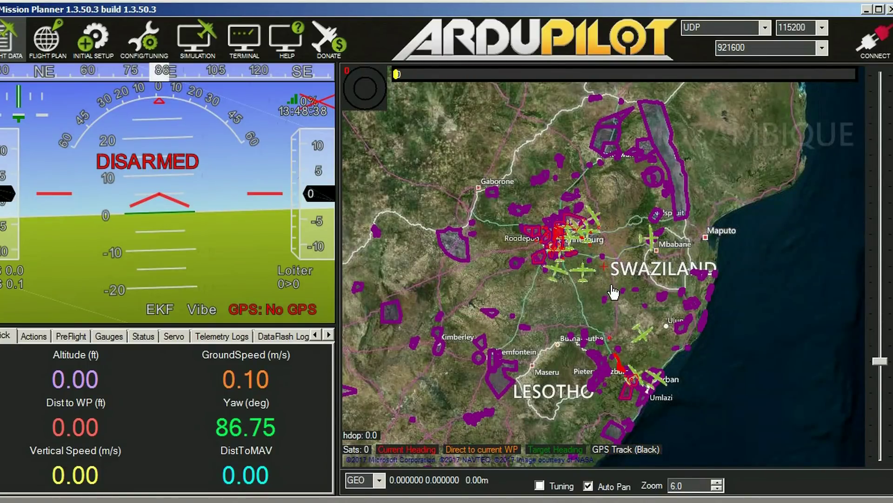
- Examine Altitude Angel airspace zones and ground hazards in southern England, from the regional view down to Bristol's streets
scroll(606, 274, down, 2)
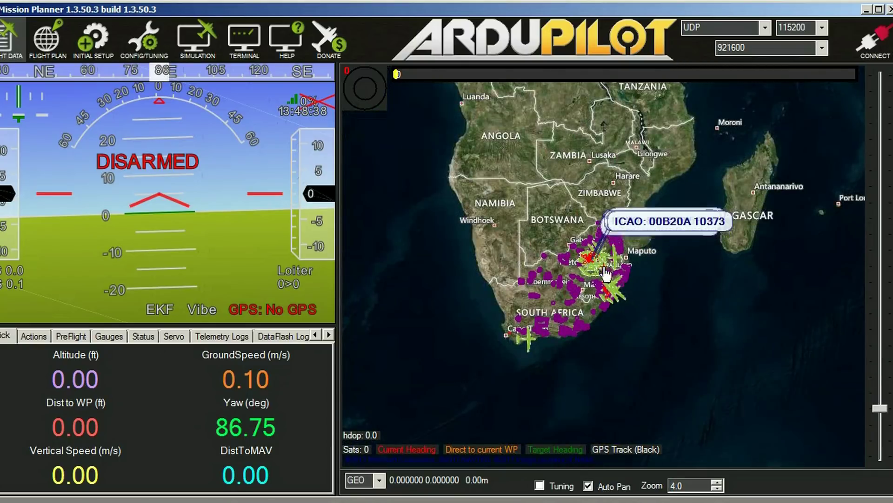
scroll(510, 225, down, 3)
scroll(554, 184, up, 7)
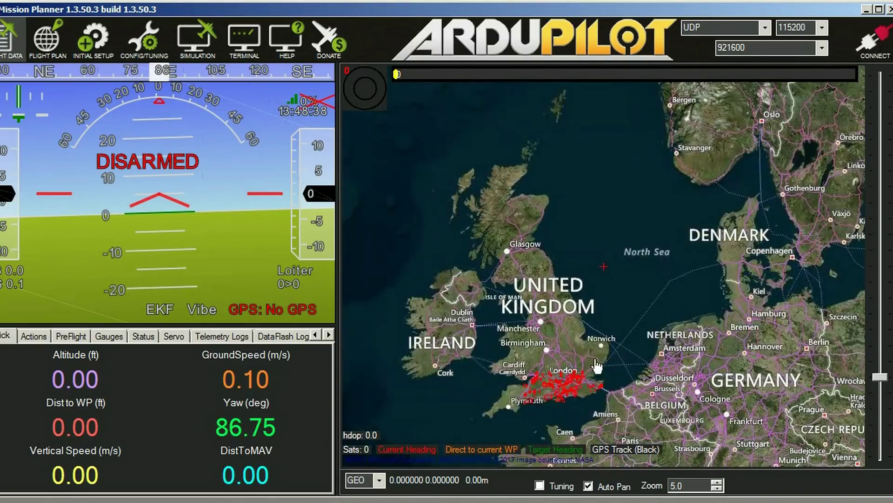
scroll(568, 222, up, 4)
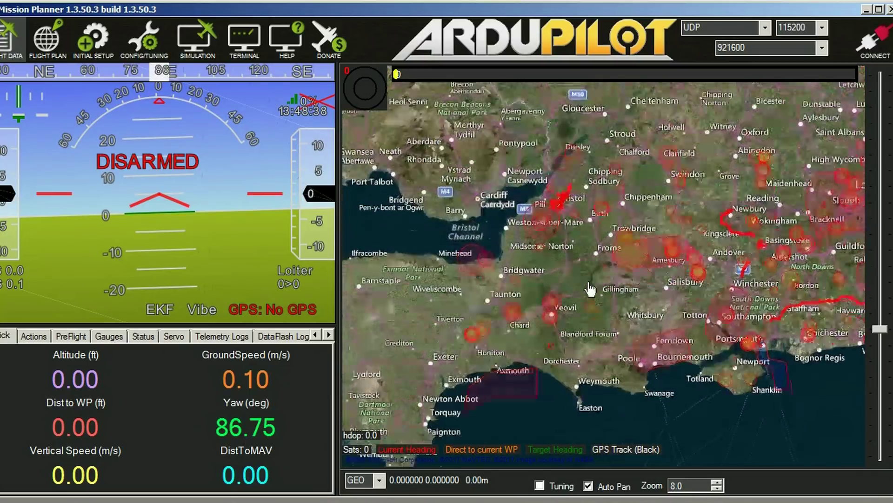
scroll(604, 275, down, 2)
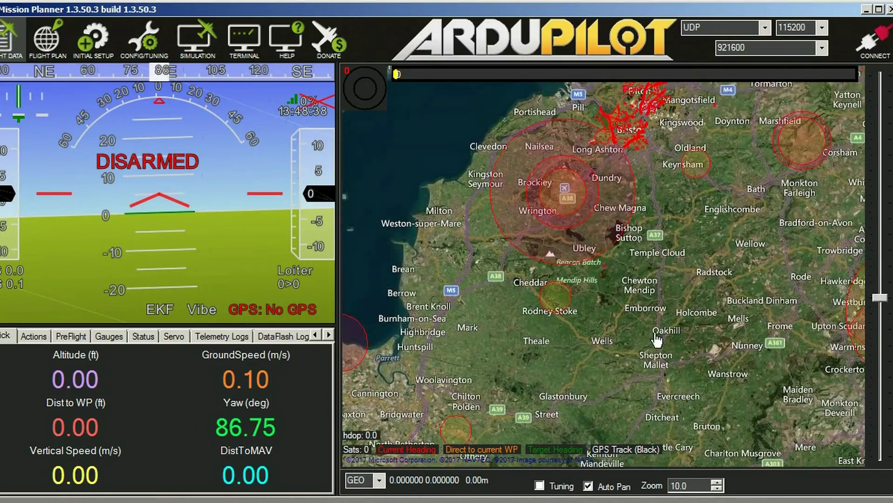
scroll(605, 274, up, 3)
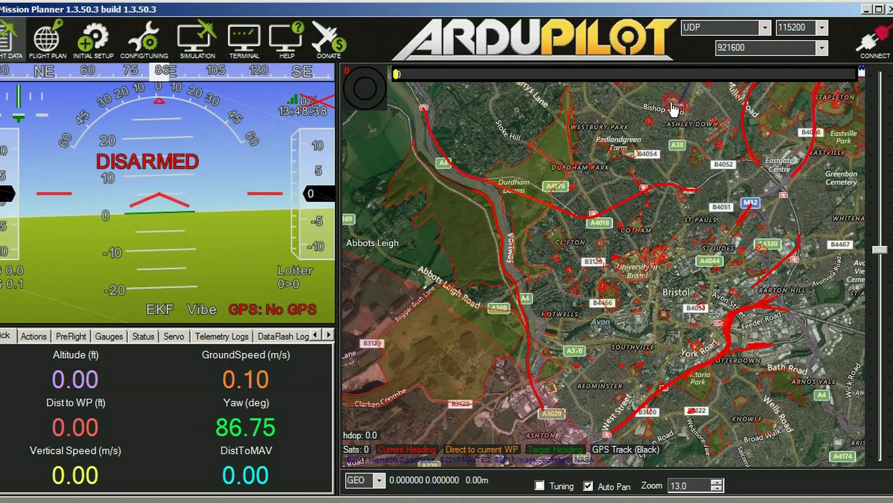
scroll(586, 173, up, 2)
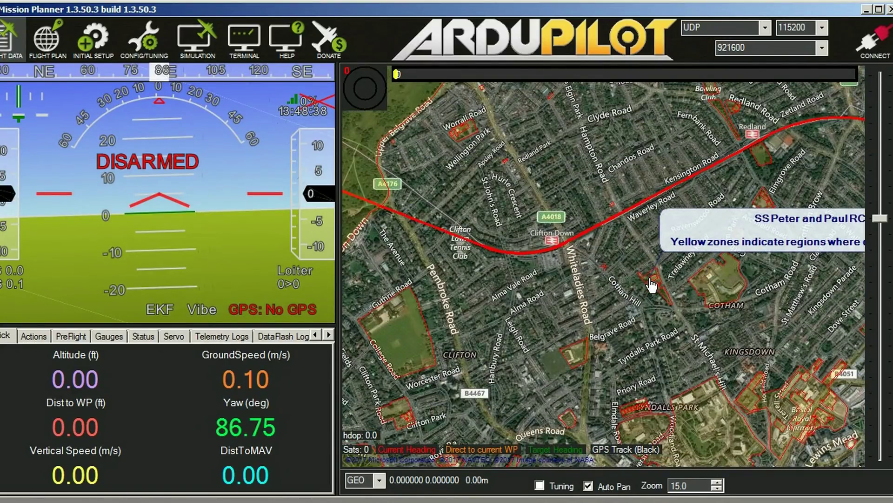
scroll(585, 257, down, 12)
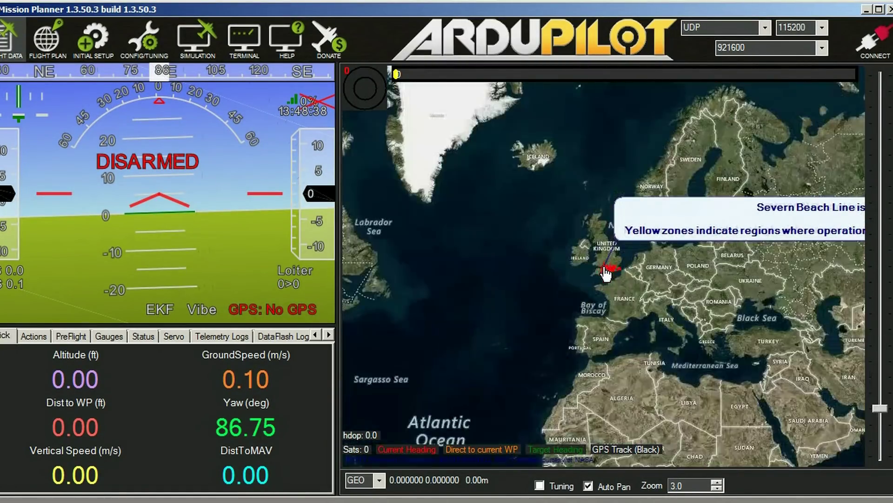
- Inspect the airspace zones around Vancouver and the ground hazard lines near Richmond, including the zone information
drag(476, 278, 633, 255)
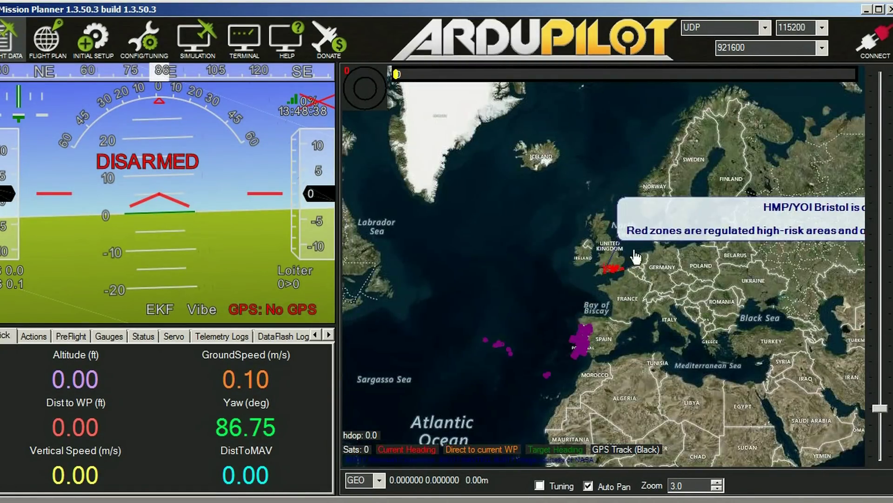
drag(417, 258, 573, 206)
drag(456, 209, 563, 212)
scroll(524, 206, up, 7)
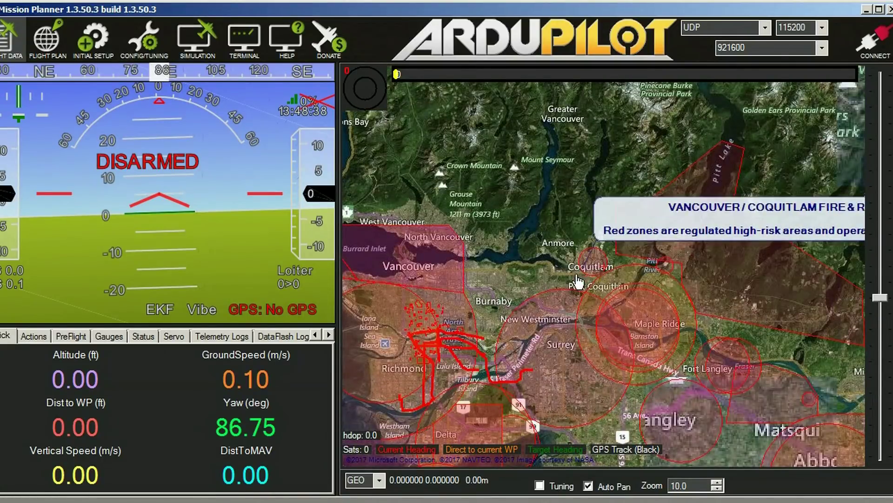
drag(548, 120, 597, 45)
drag(579, 408, 630, 356)
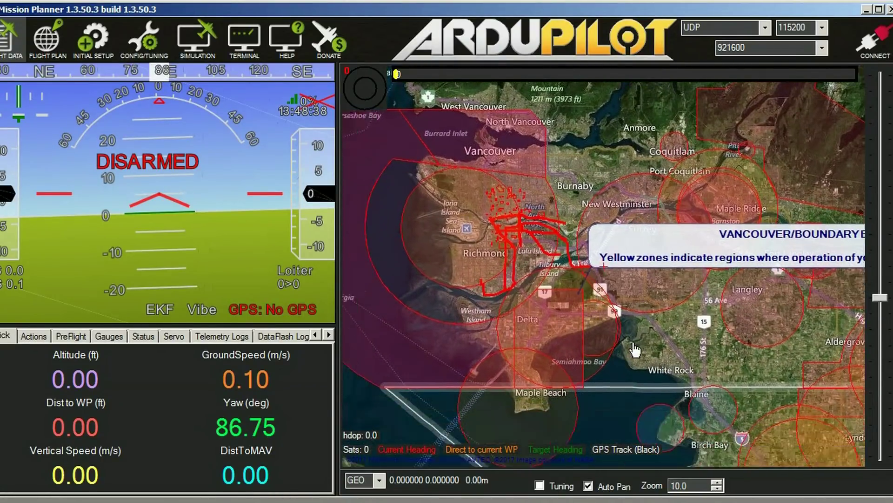
scroll(561, 249, up, 1)
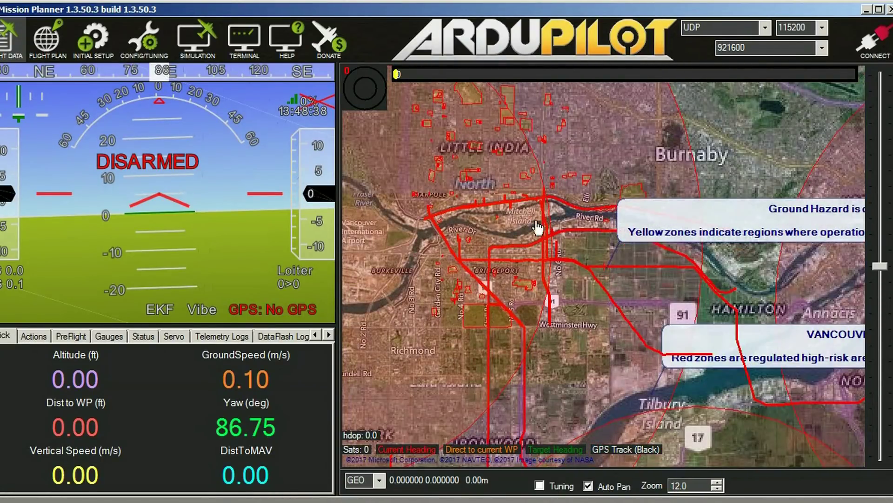
- Examine the zones on New Zealand's North Island around Rotorua and Tokoroa, including the information on the blue zone
scroll(605, 270, down, 5)
scroll(604, 269, down, 2)
drag(752, 339, 349, 237)
drag(847, 321, 514, 186)
drag(631, 284, 429, 296)
drag(700, 302, 500, 247)
drag(668, 334, 564, 253)
scroll(605, 274, up, 2)
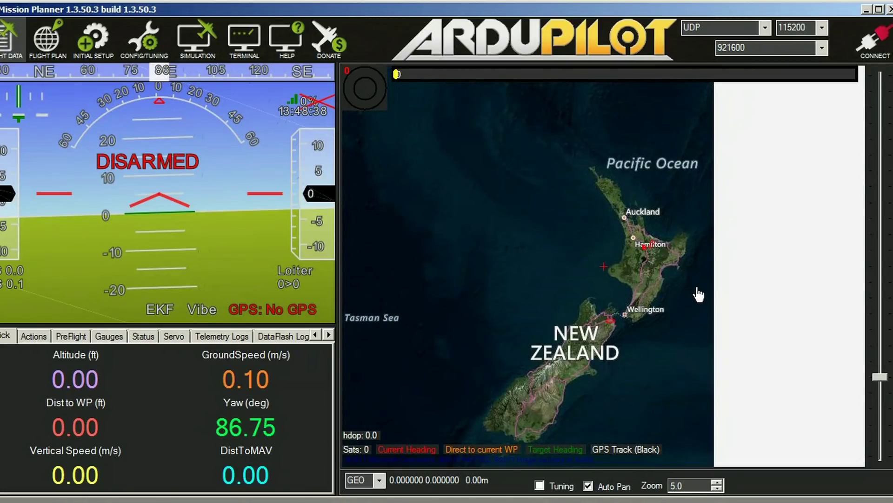
scroll(610, 303, up, 3)
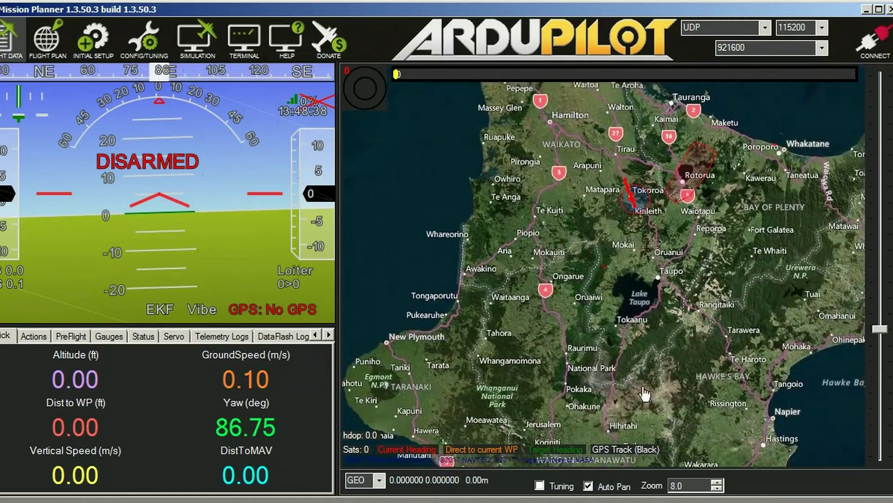
scroll(621, 277, up, 4)
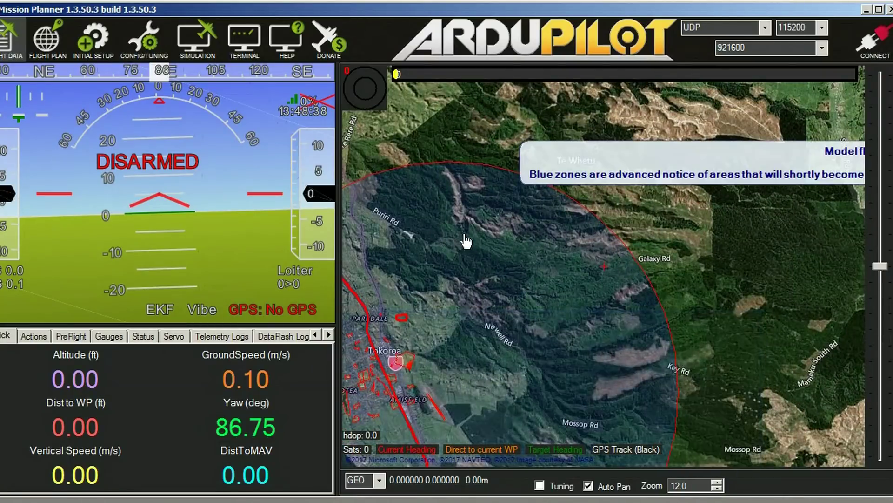
- Inspect the ground hazards in Tokoroa and along the Tokoroa Aerodrome runway
drag(705, 257, 815, 100)
drag(639, 339, 770, 373)
scroll(592, 226, up, 2)
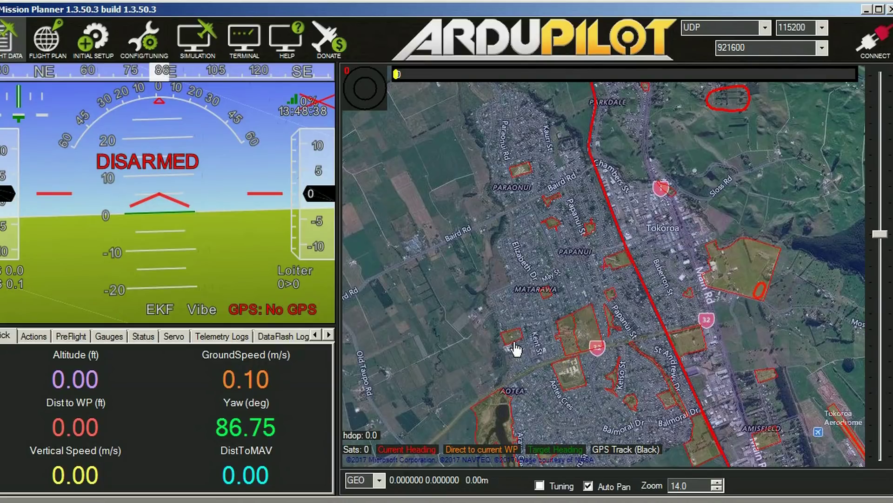
drag(758, 339, 652, 236)
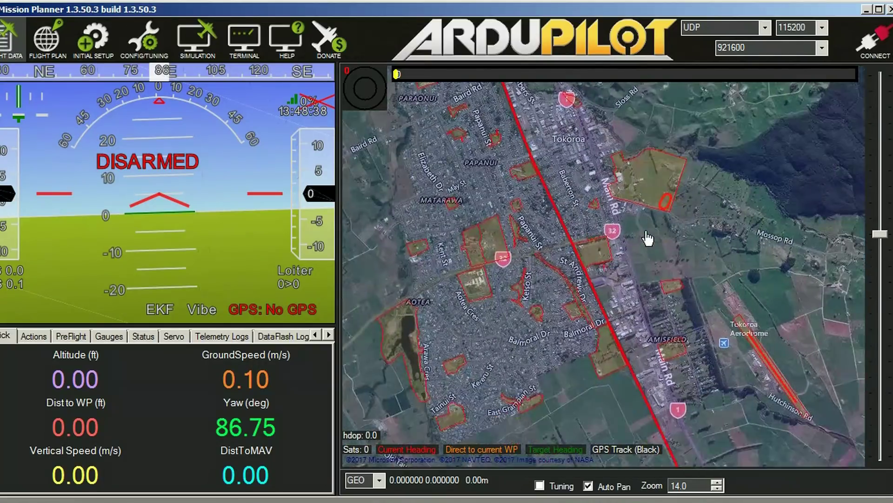
scroll(658, 256, up, 2)
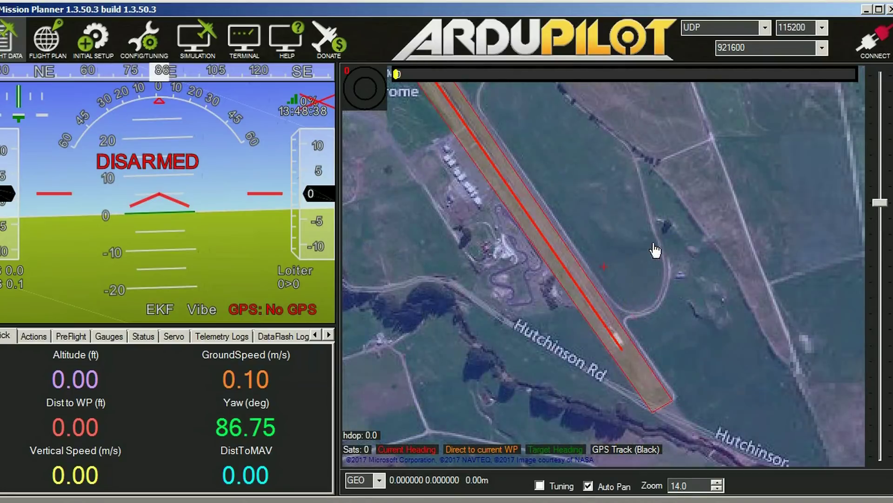
scroll(666, 310, up, 2)
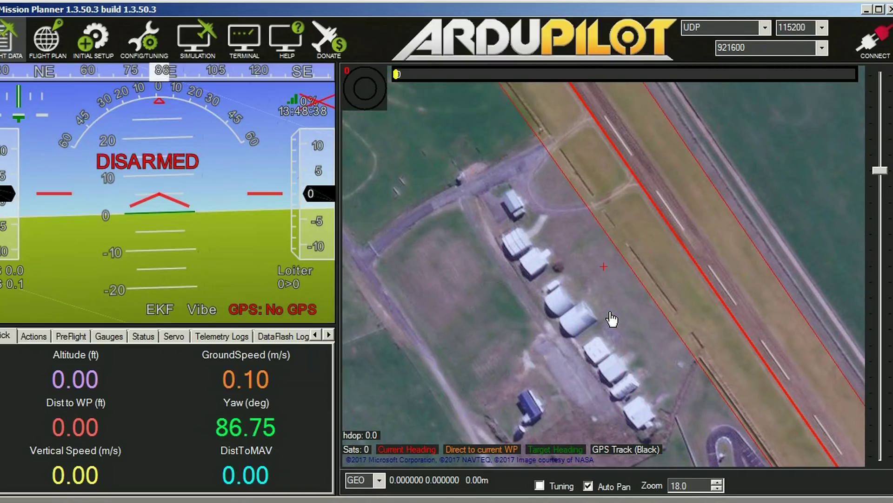
scroll(612, 320, down, 11)
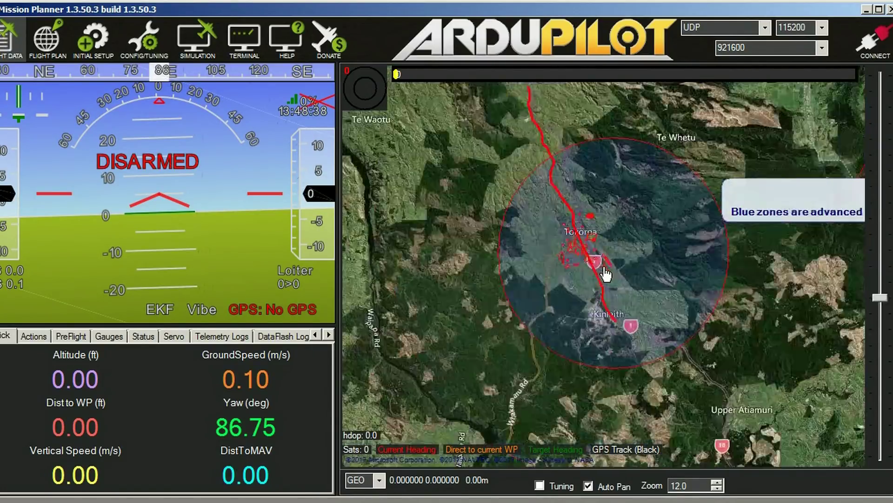
- Survey the worldwide data coverage and return to the air traffic over southern Africa
scroll(605, 273, down, 2)
scroll(606, 273, down, 2)
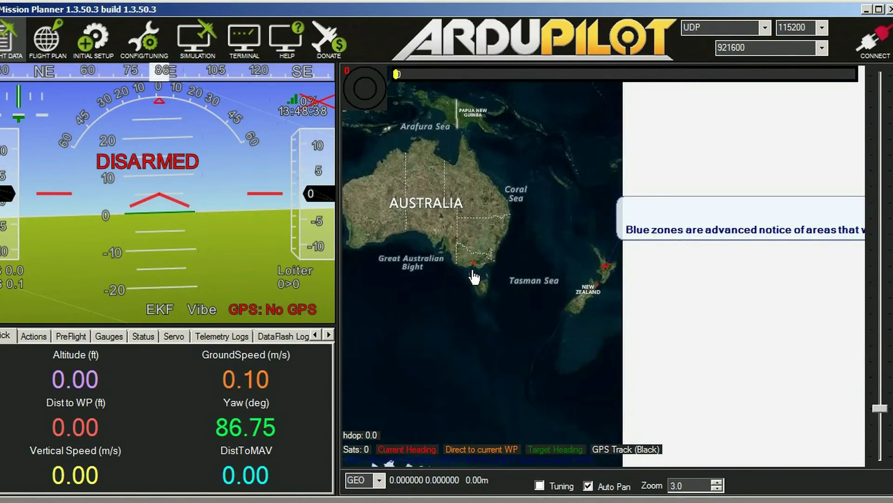
scroll(600, 247, down, 2)
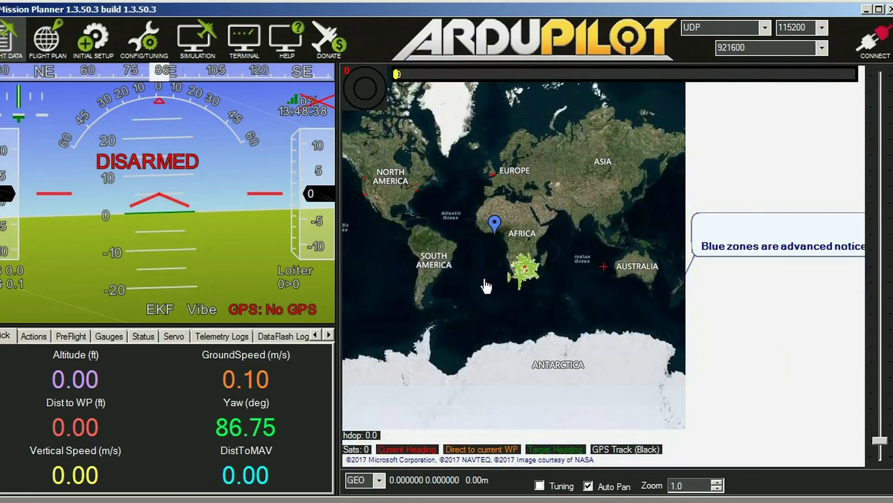
scroll(535, 288, up, 2)
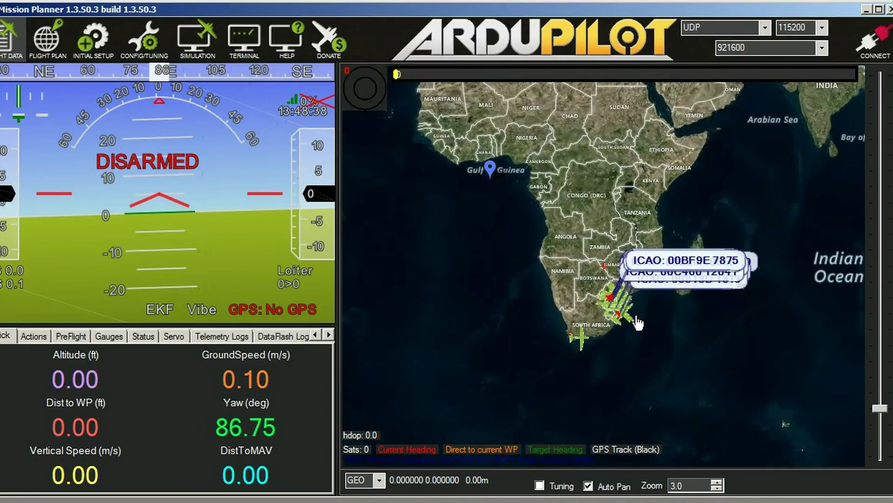
scroll(624, 307, up, 1)
drag(621, 299, 673, 291)
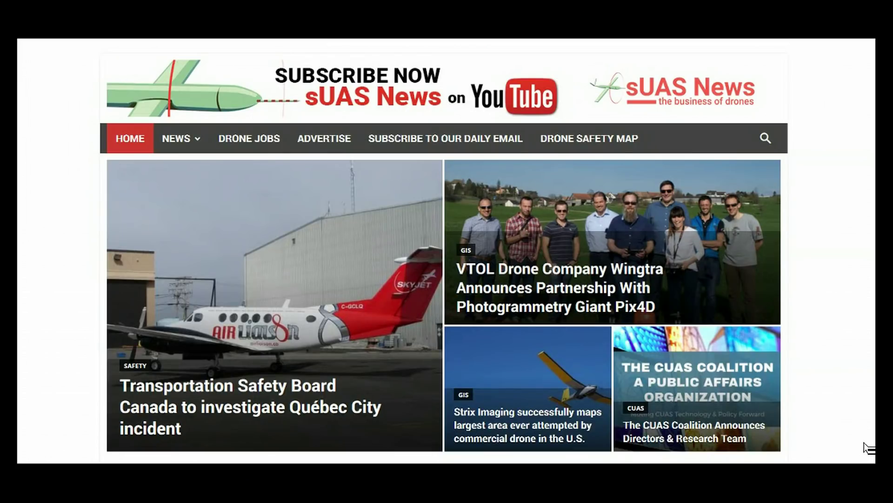
- Open the Drone Safety Map from the sUAS News website and agree to its preview terms and conditions
click(618, 140)
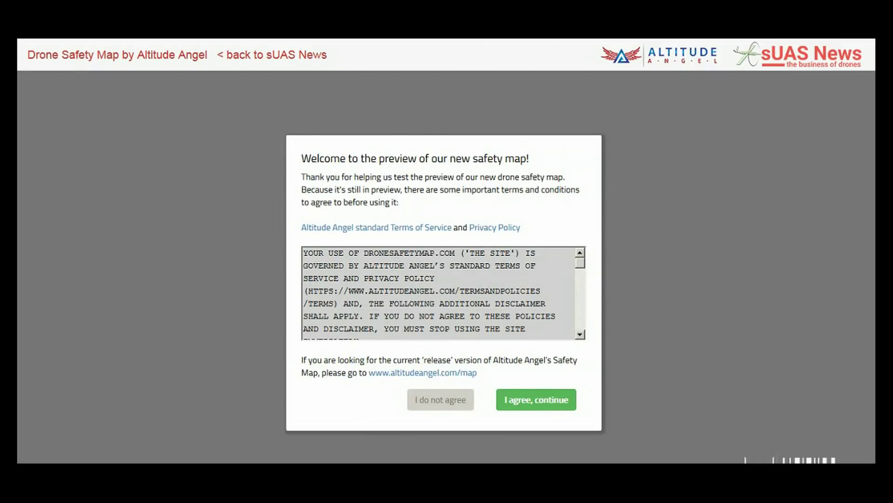
click(507, 399)
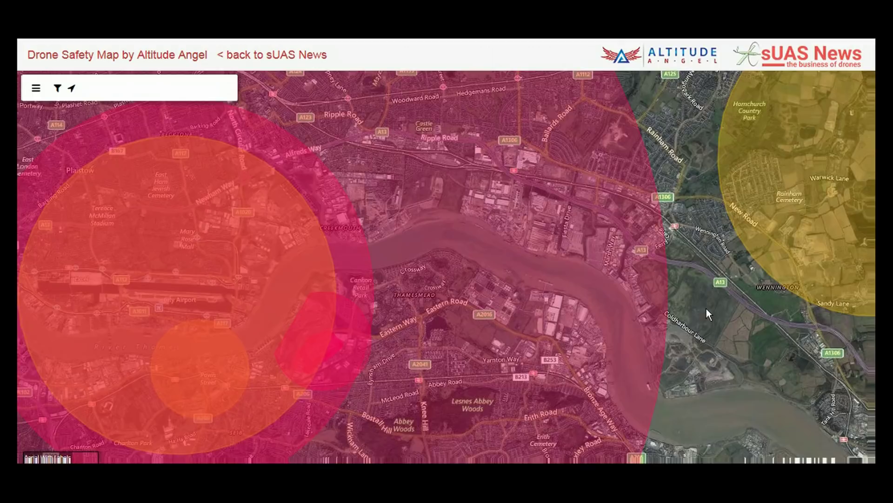
- View the zone information for Damyns Hall, the London City airport area and the Isle of Dogs on the safety map
scroll(706, 308, down, 1)
click(764, 253)
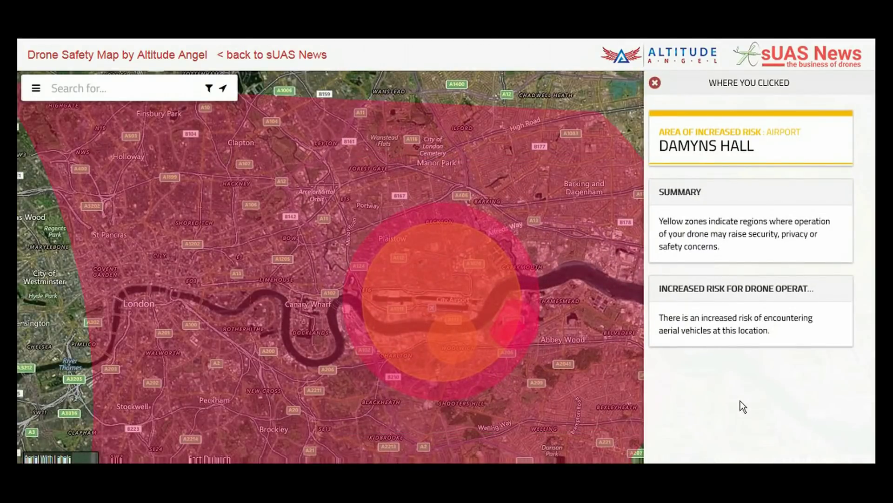
click(428, 321)
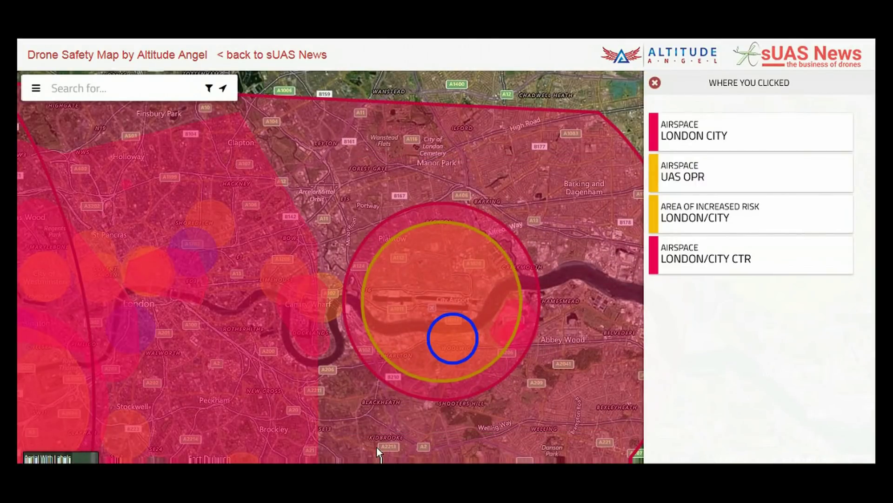
click(286, 298)
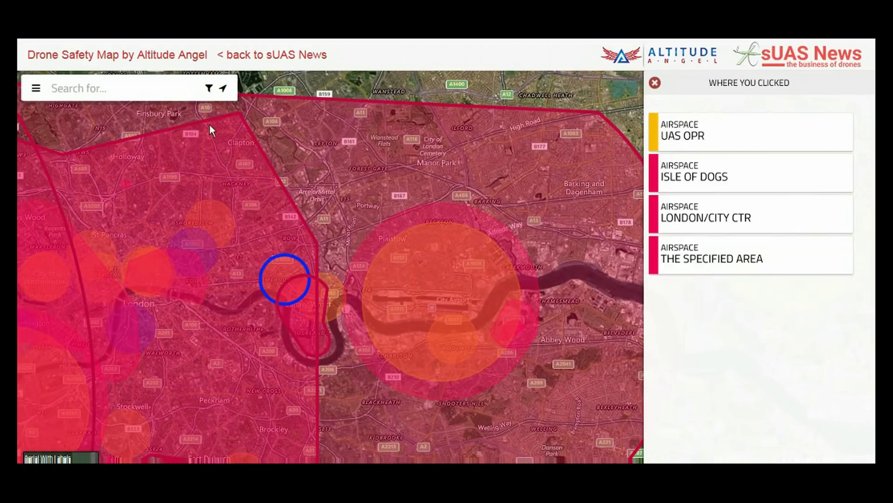
- Hide the Airspace layer on the safety map using the layer filter
click(209, 89)
click(206, 158)
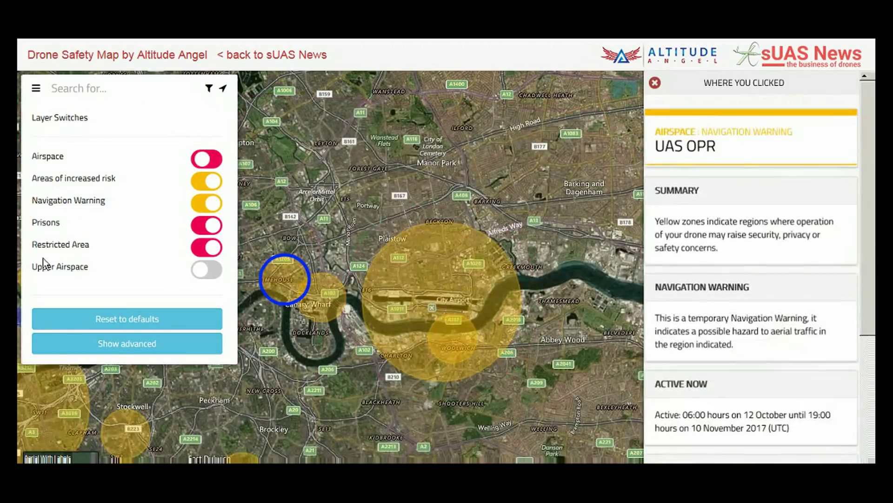
- Read the activation details and full NOTAM text of the two blue navigation warnings in central London
drag(347, 179, 504, 105)
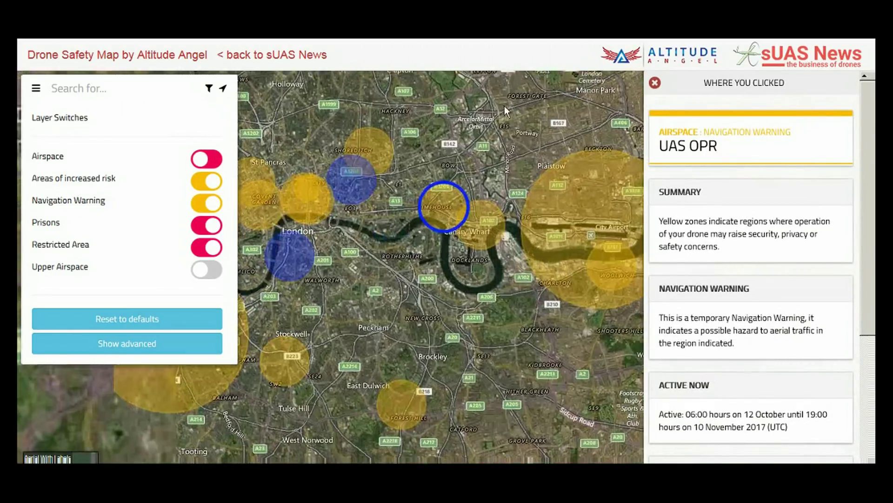
click(300, 263)
scroll(747, 271, down, 5)
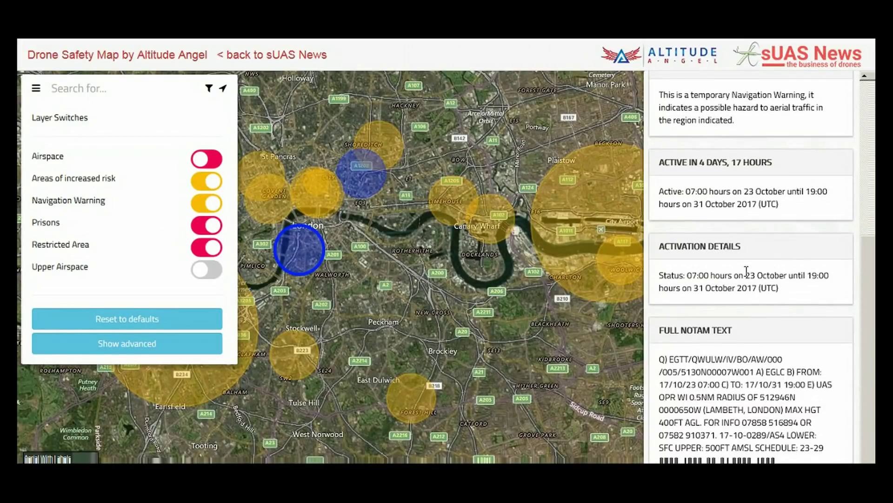
click(367, 183)
scroll(711, 285, down, 2)
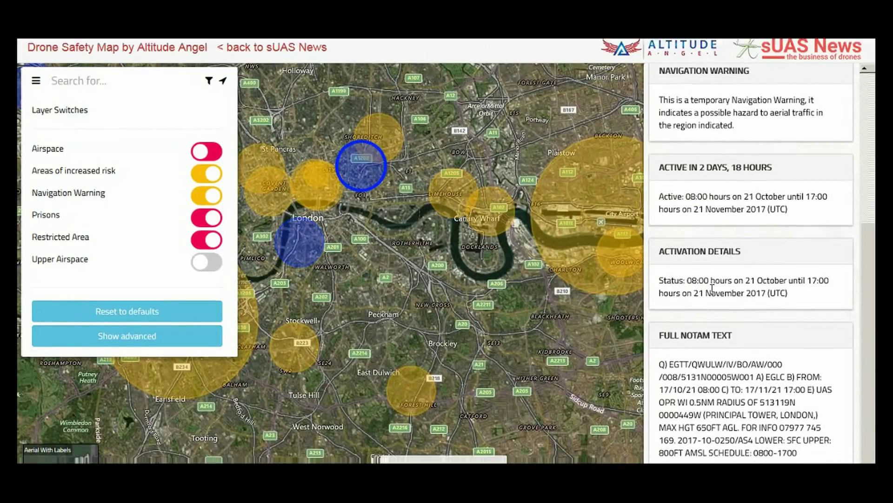
scroll(622, 275, down, 1)
drag(311, 177, 416, 190)
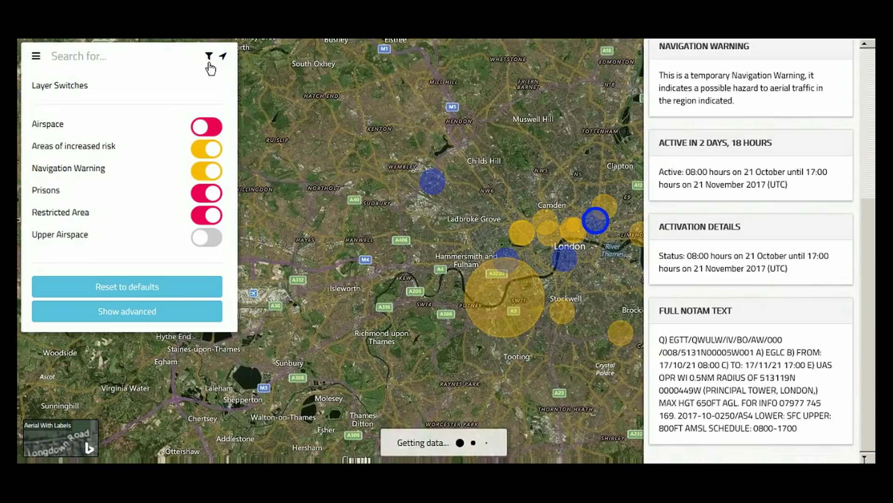
- Close the layer switches and inspect the firework display warnings and yellow zones west of London
click(209, 57)
click(348, 282)
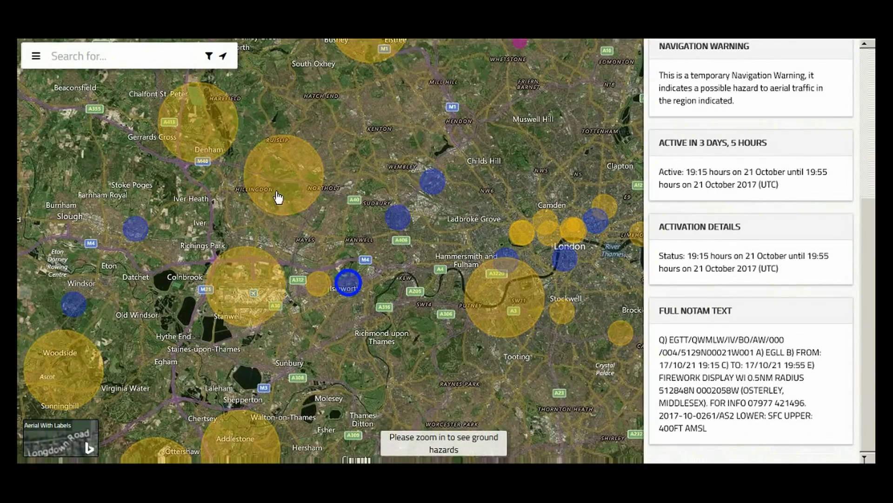
click(278, 198)
click(174, 132)
click(135, 228)
- Move the safety map from London to New York and list the airport zones covering the Brooklyn waterfront
scroll(309, 260, down, 5)
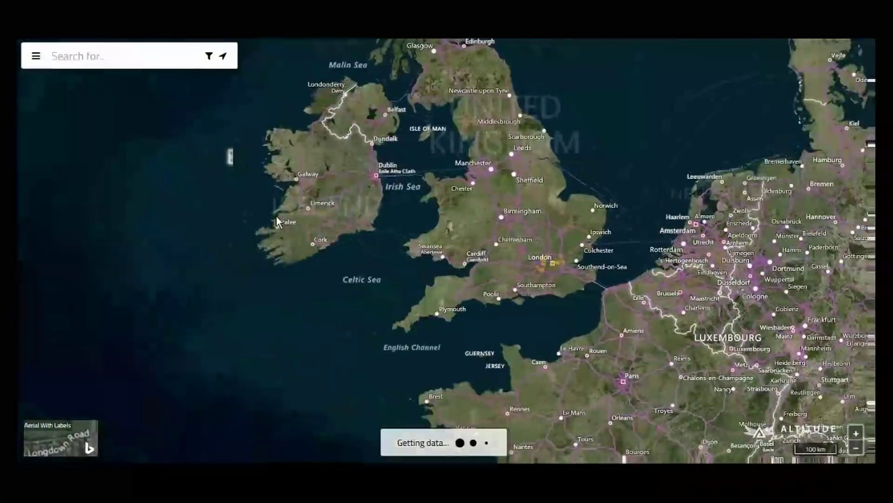
scroll(294, 246, down, 3)
drag(295, 247, 423, 259)
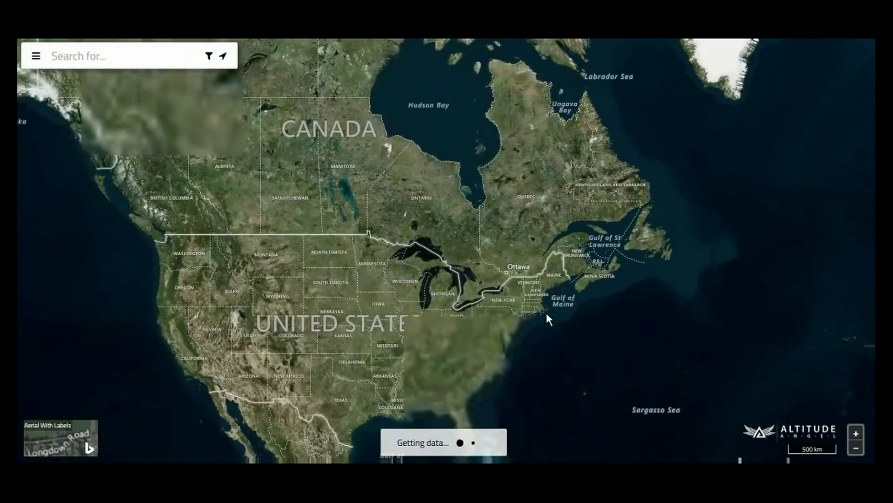
scroll(519, 310, up, 2)
drag(400, 322, 531, 178)
scroll(609, 208, up, 2)
drag(589, 213, 500, 197)
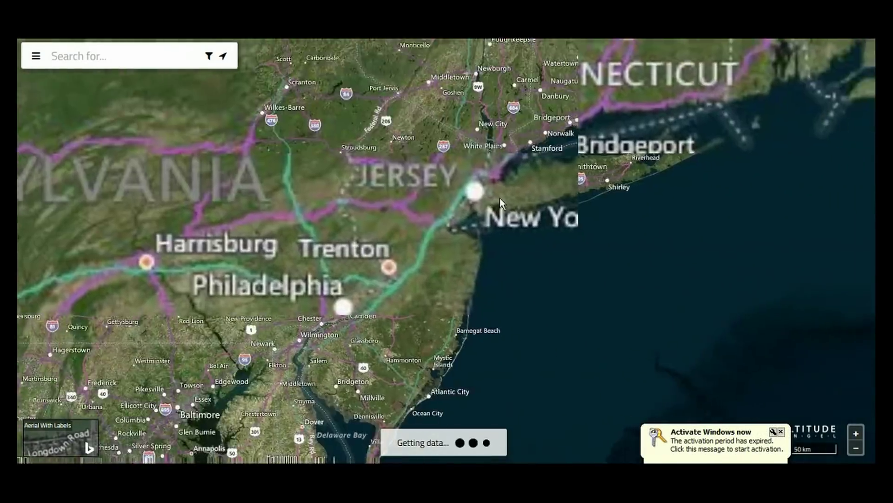
scroll(500, 197, up, 5)
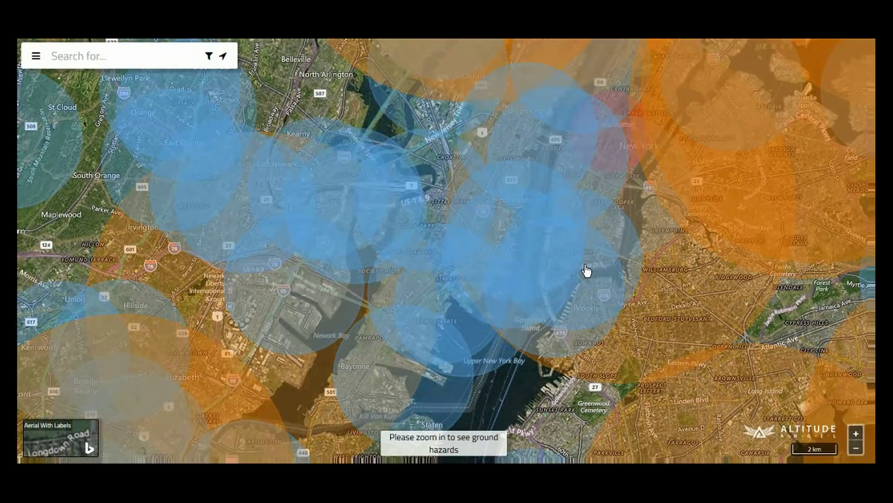
click(577, 294)
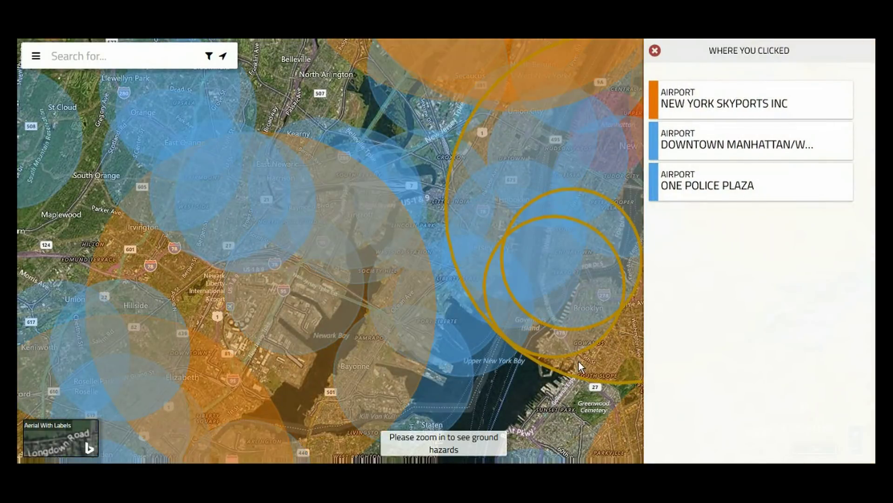